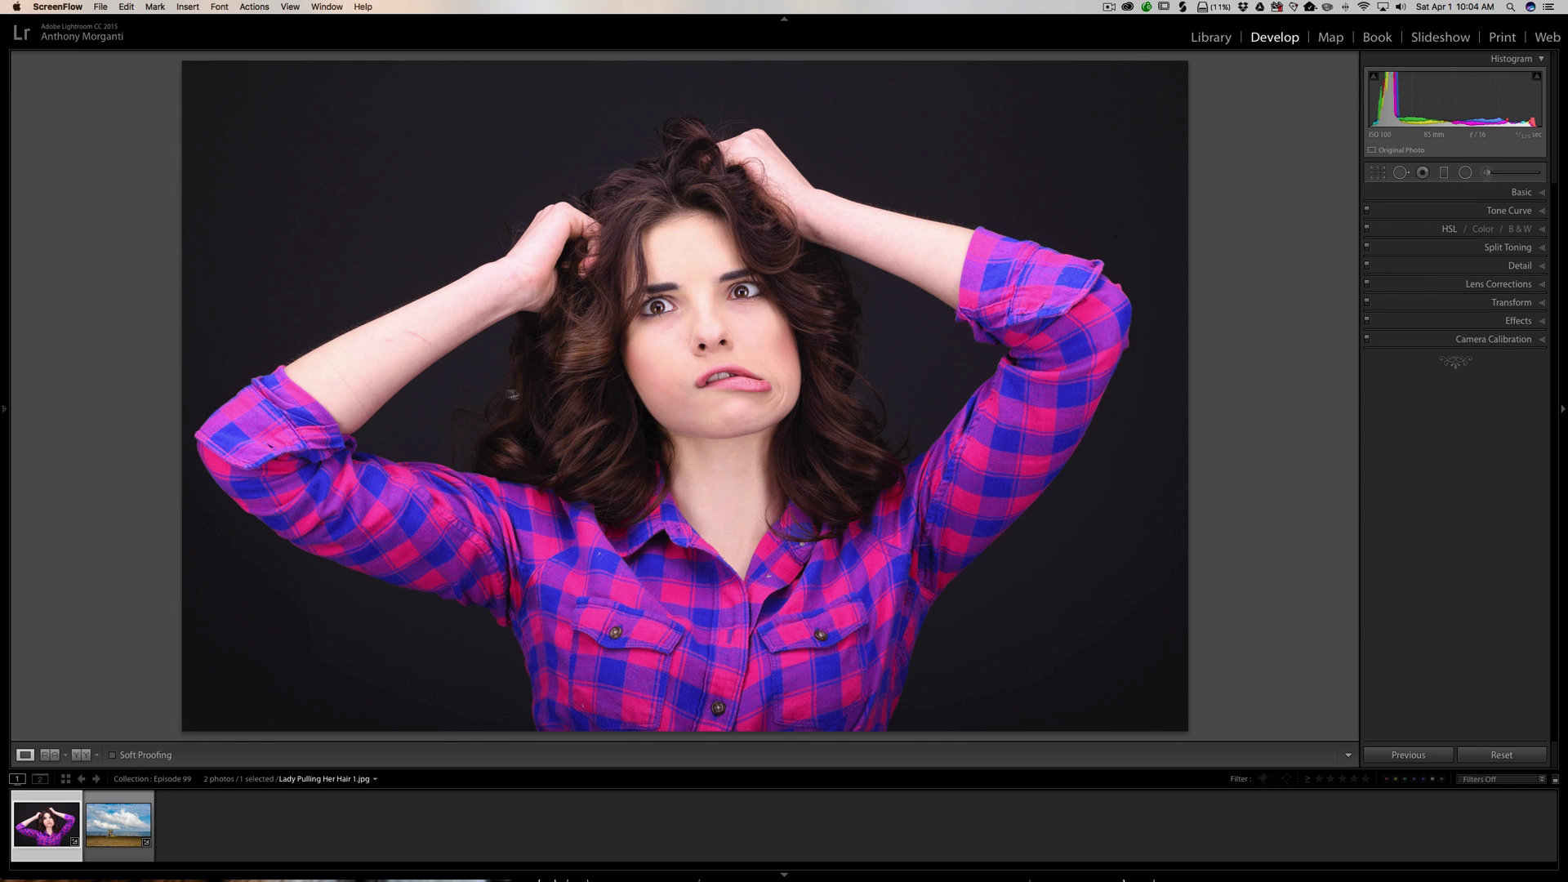
Step: Zoom in on the forearm scratch and ready Spot Removal in Heal mode with Feather about 48
{"action": "left_click", "coordinate": [385, 350]}
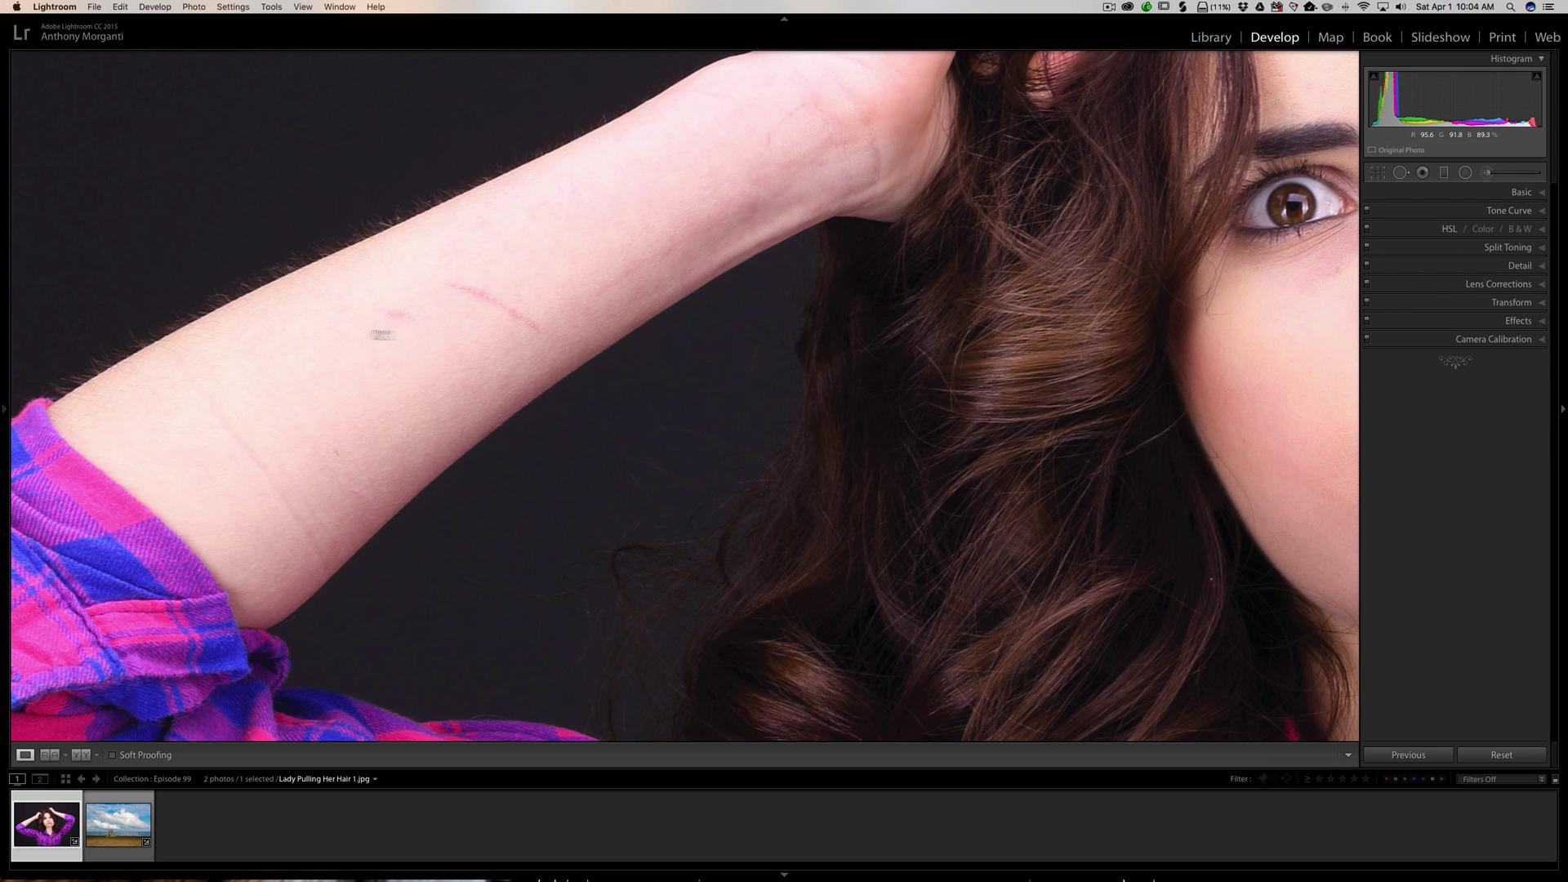
{"action": "left_click", "coordinate": [1400, 173]}
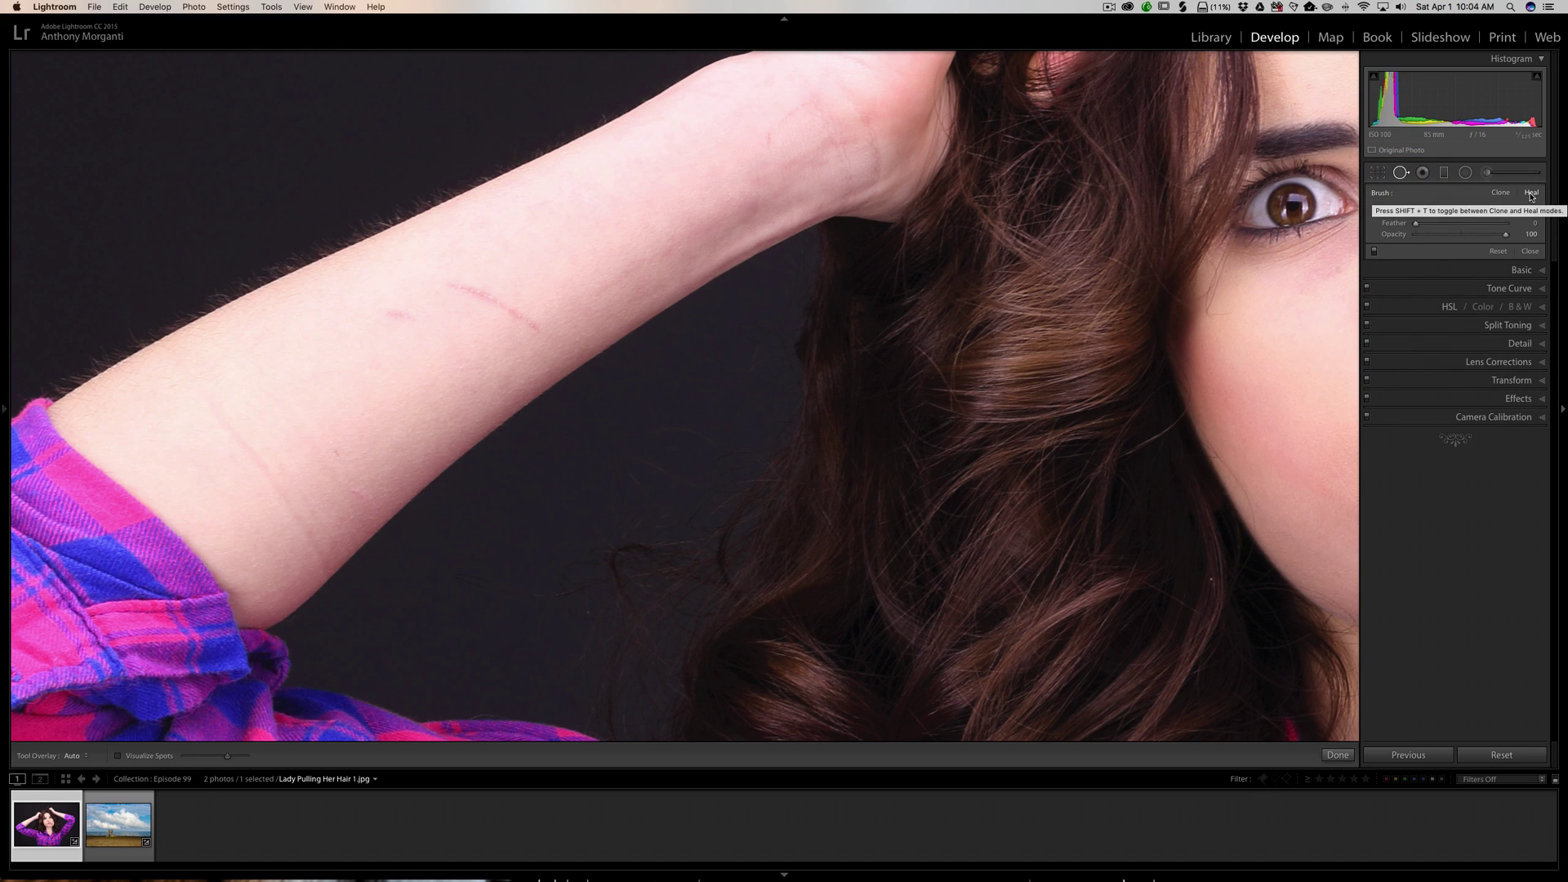
{"action": "left_click_drag", "start_coordinate": [1415, 223], "coordinate": [1459, 225]}
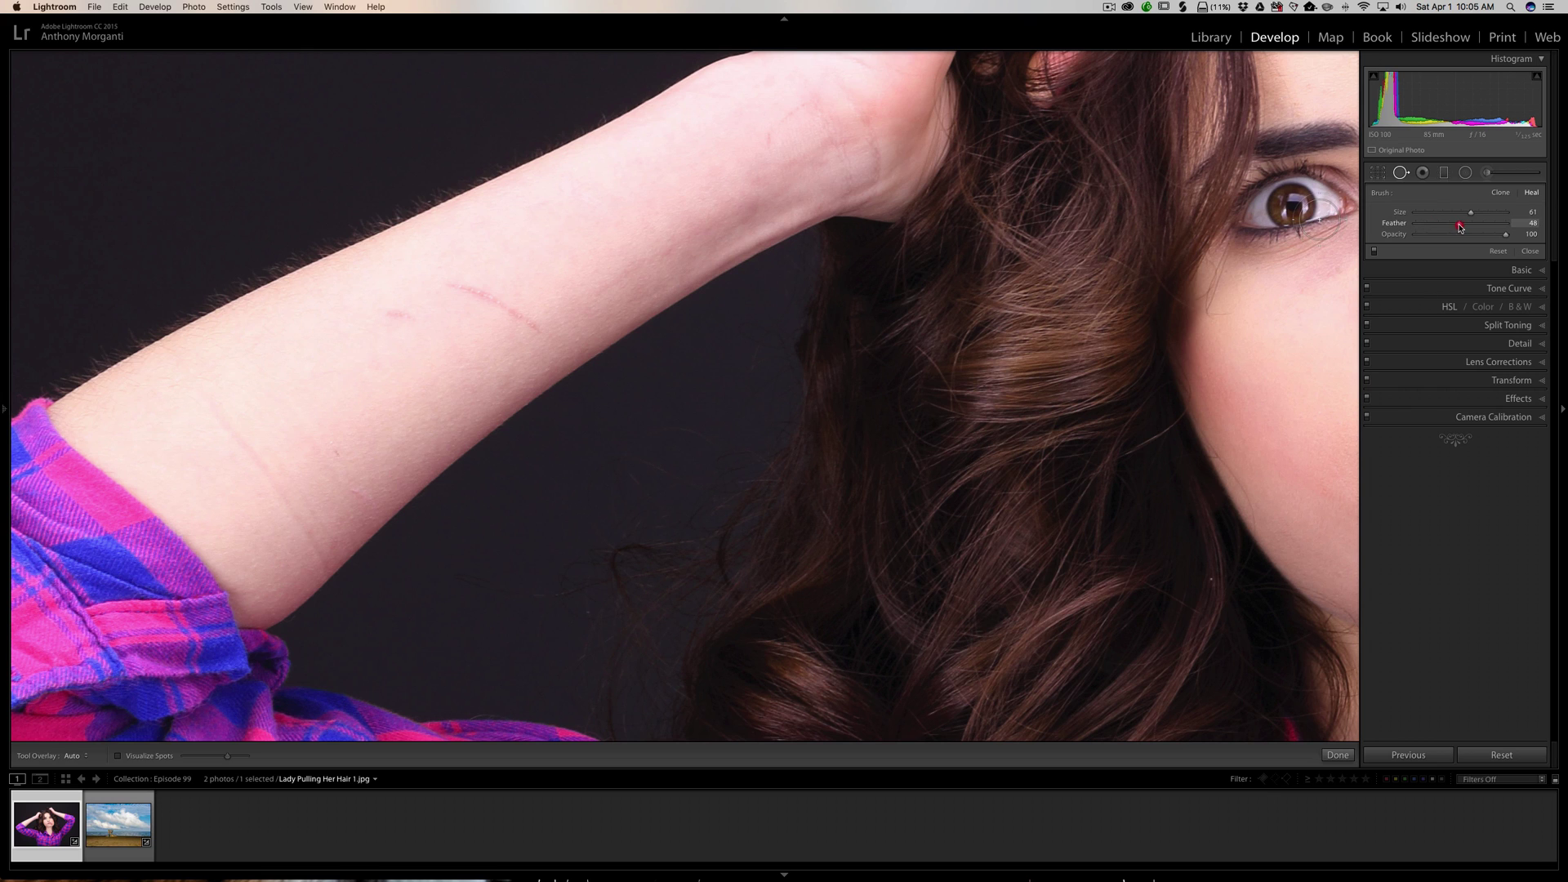
Step: Heal the red blemish on the forearm and move its sample source down onto the shirt
{"action": "left_click", "coordinate": [397, 316]}
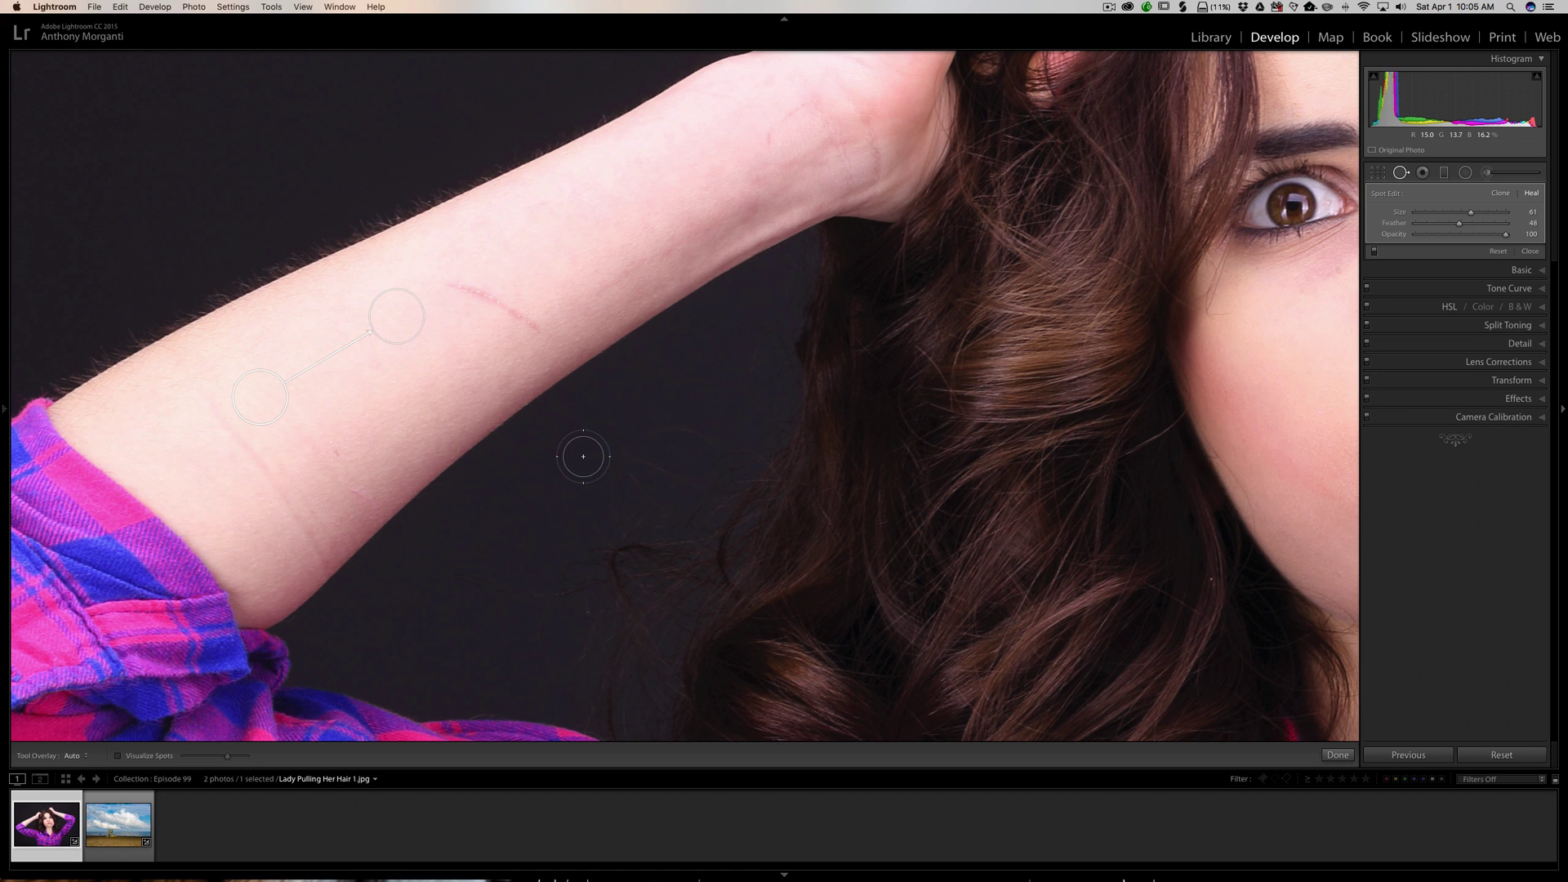
{"action": "mouse_move", "coordinate": [531, 476]}
{"action": "left_mouse_down"}
{"action": "mouse_move", "coordinate": [577, 448]}
{"action": "mouse_move", "coordinate": [654, 308]}
{"action": "left_mouse_up"}
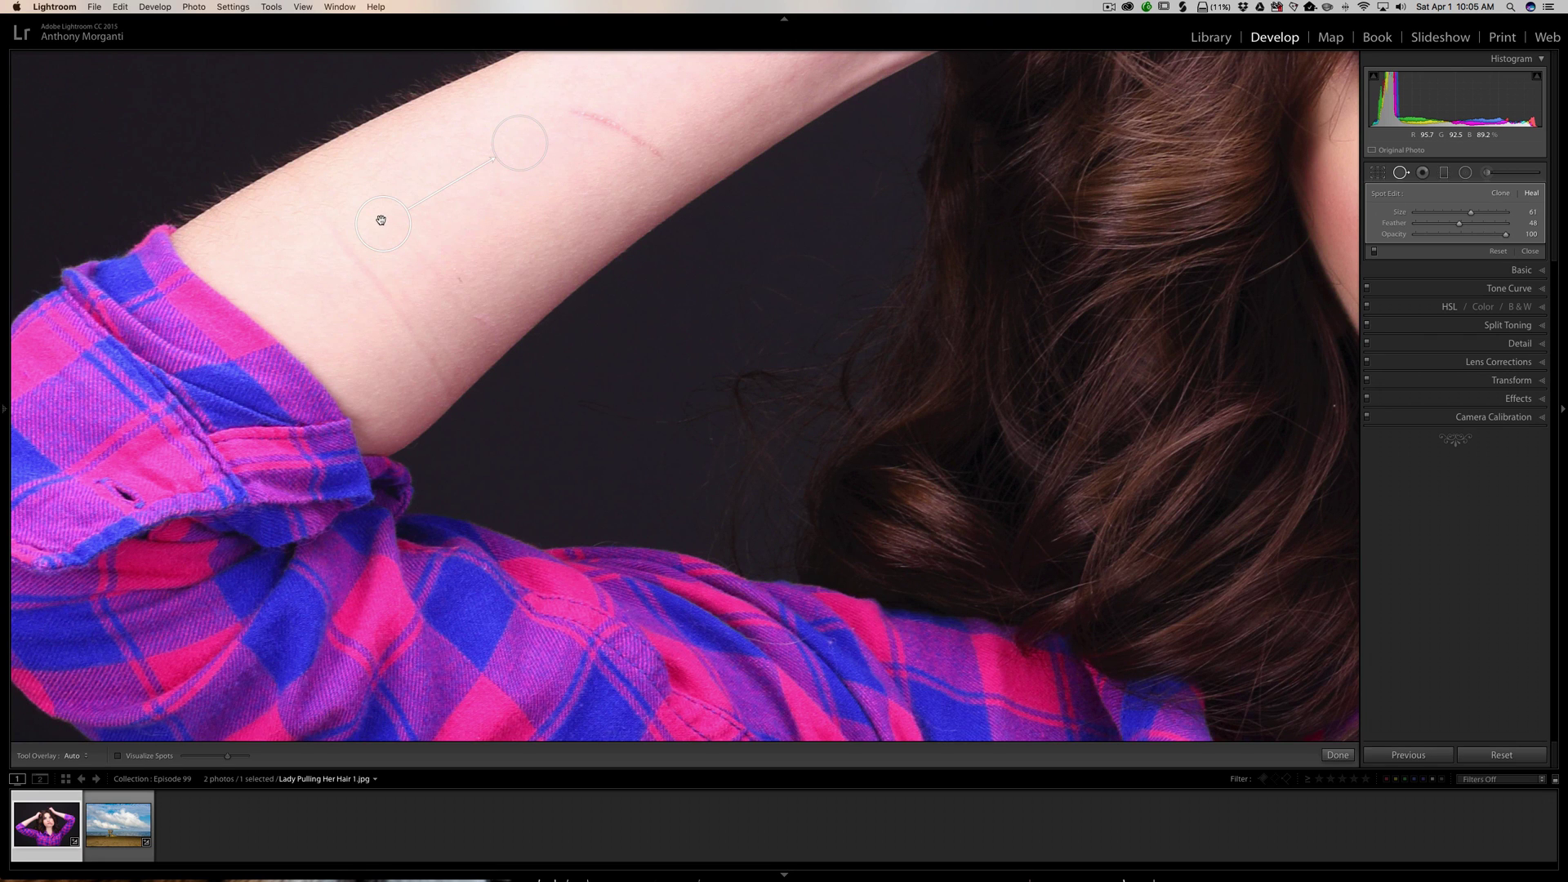
{"action": "mouse_move", "coordinate": [381, 221]}
{"action": "left_mouse_down"}
{"action": "mouse_move", "coordinate": [465, 223]}
{"action": "mouse_move", "coordinate": [395, 172]}
{"action": "mouse_move", "coordinate": [423, 213]}
{"action": "mouse_move", "coordinate": [457, 523]}
{"action": "mouse_move", "coordinate": [494, 629]}
{"action": "left_mouse_up"}
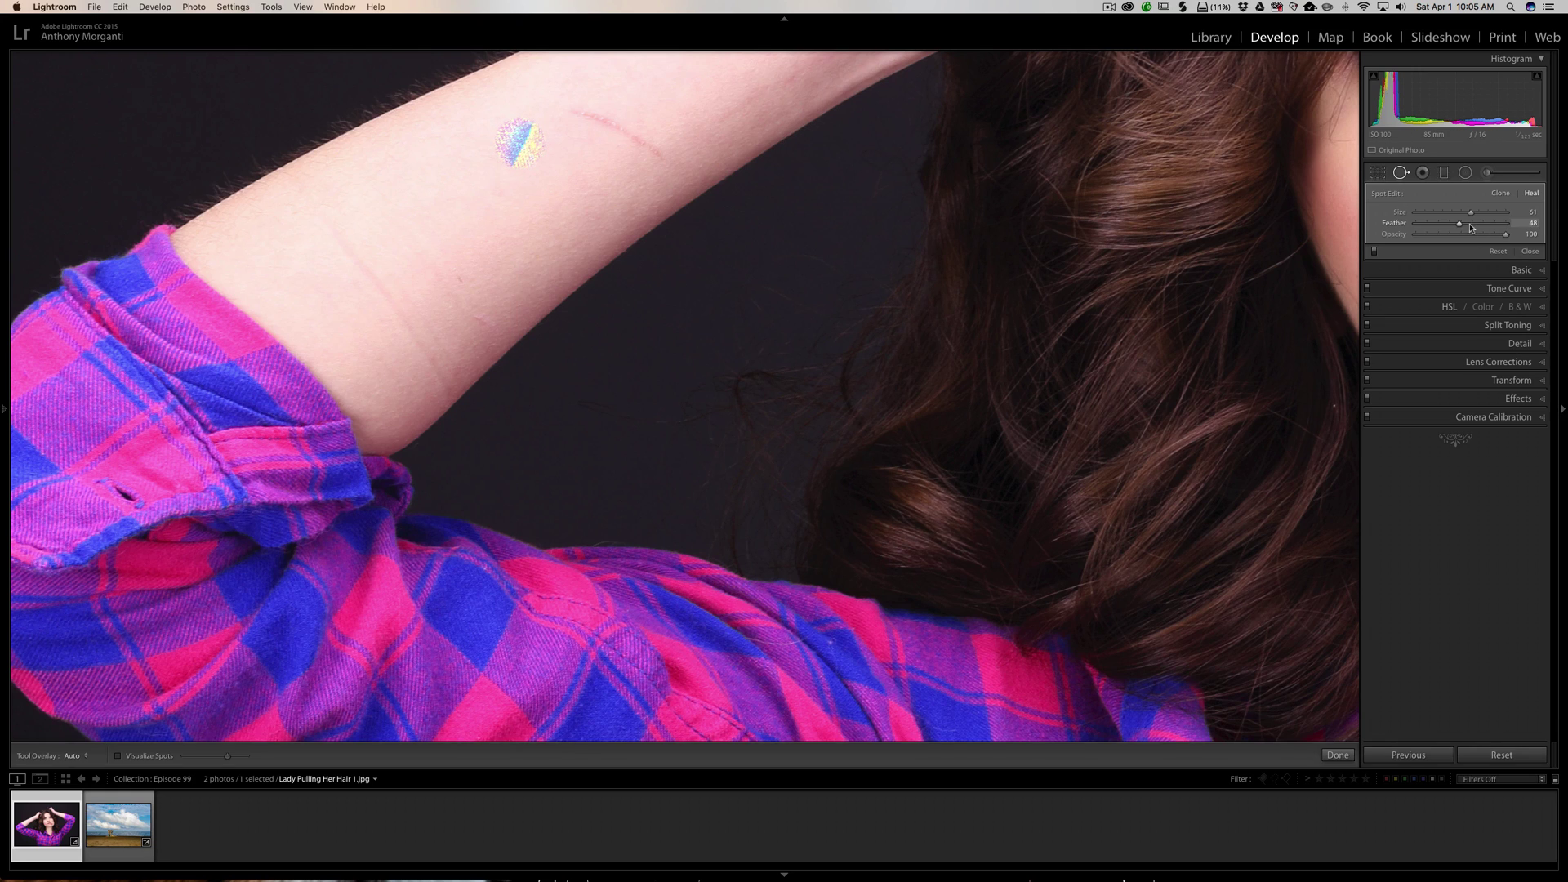
Step: Drop the arm spot's feather to near zero, switch it to Clone, and nudge its source left
{"action": "left_click_drag", "start_coordinate": [1462, 228], "coordinate": [1395, 231]}
{"action": "left_click", "coordinate": [1501, 194]}
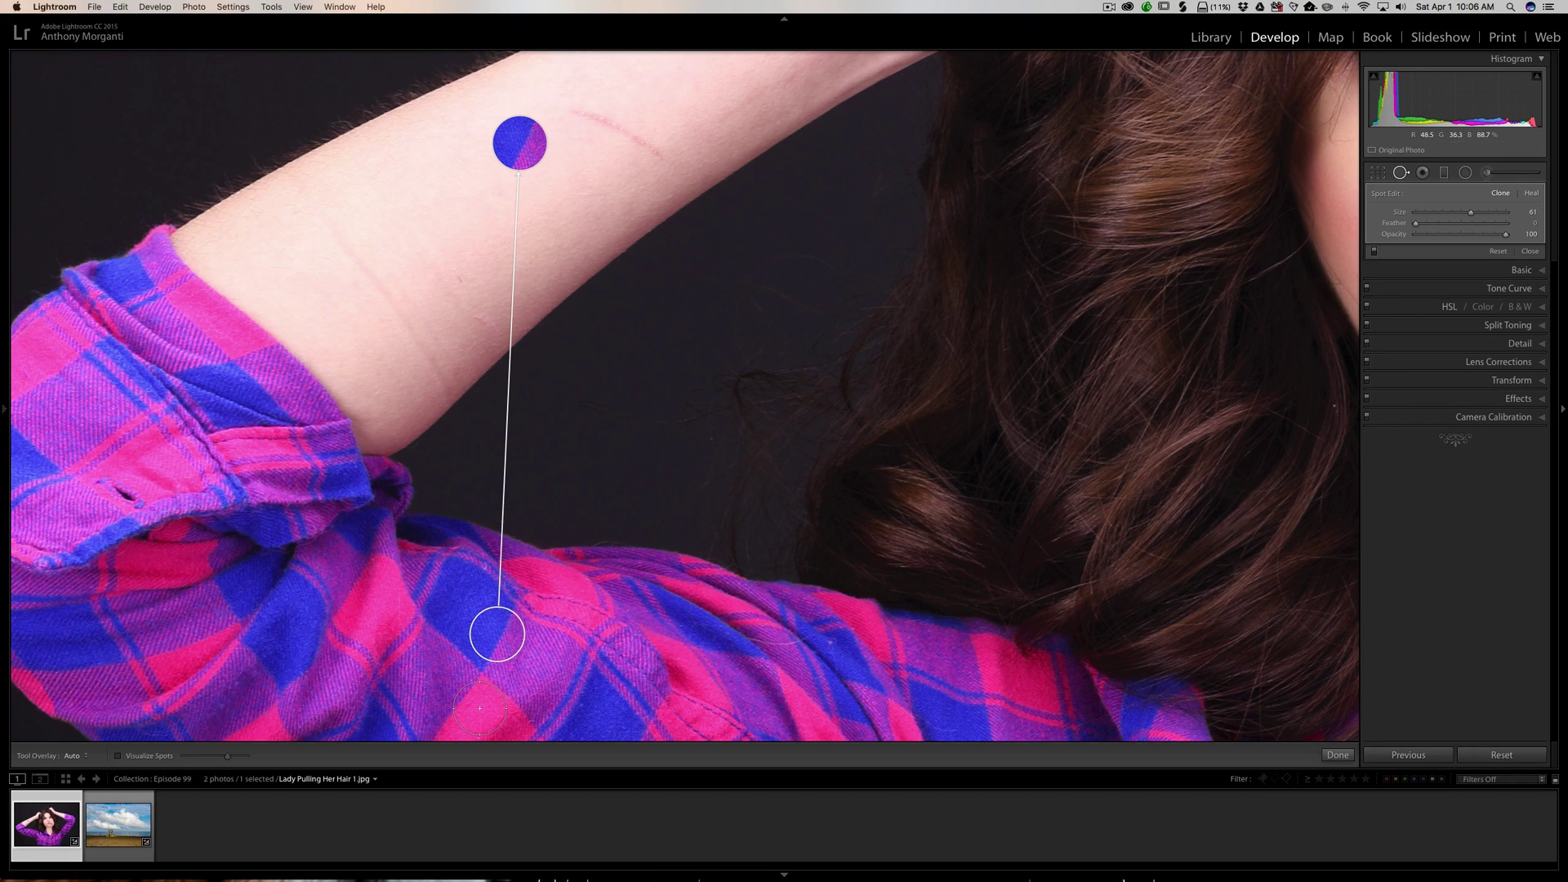
{"action": "left_click_drag", "start_coordinate": [491, 651], "coordinate": [490, 651]}
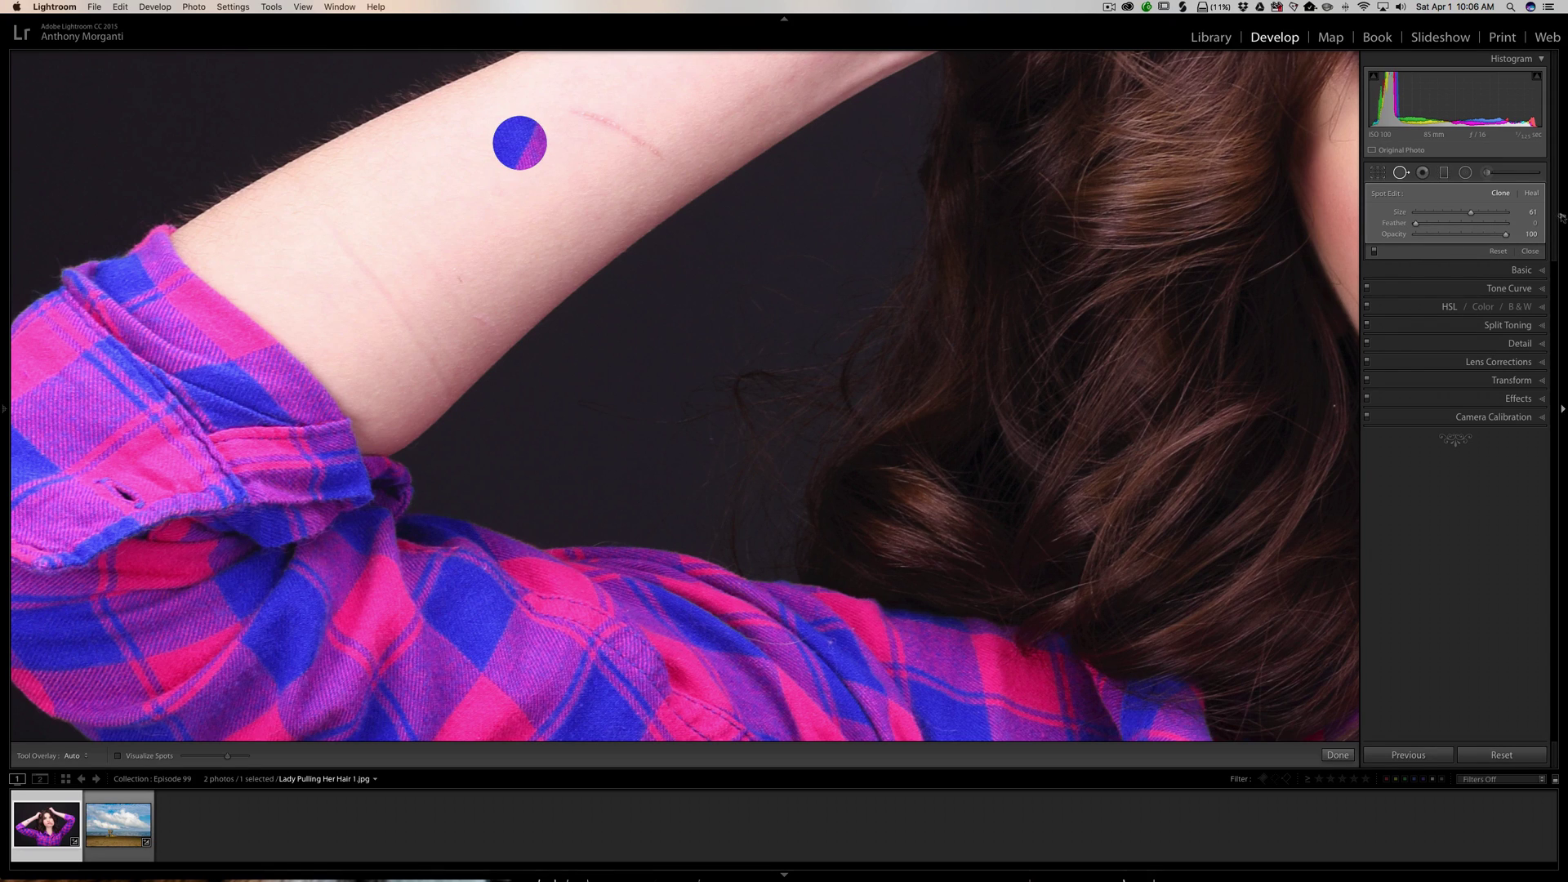
Step: Set the arm spot to Heal, move its source onto nearby skin, then compare Clone and Heal
{"action": "left_click", "coordinate": [1535, 193]}
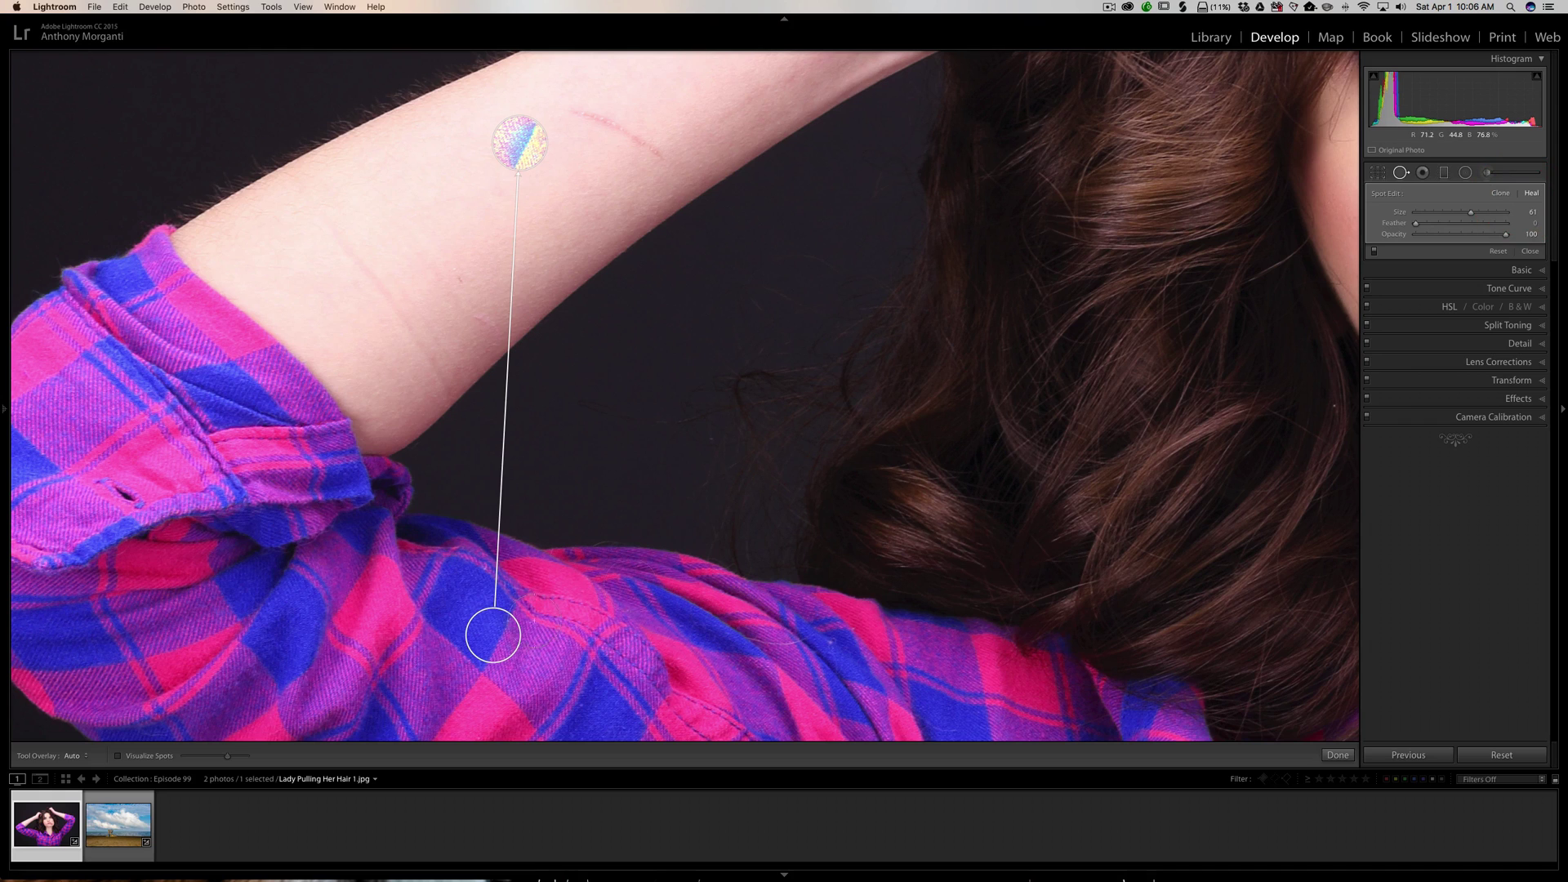
{"action": "mouse_move", "coordinate": [494, 635]}
{"action": "left_mouse_down"}
{"action": "mouse_move", "coordinate": [464, 581]}
{"action": "mouse_move", "coordinate": [382, 232]}
{"action": "mouse_move", "coordinate": [387, 191]}
{"action": "left_mouse_up"}
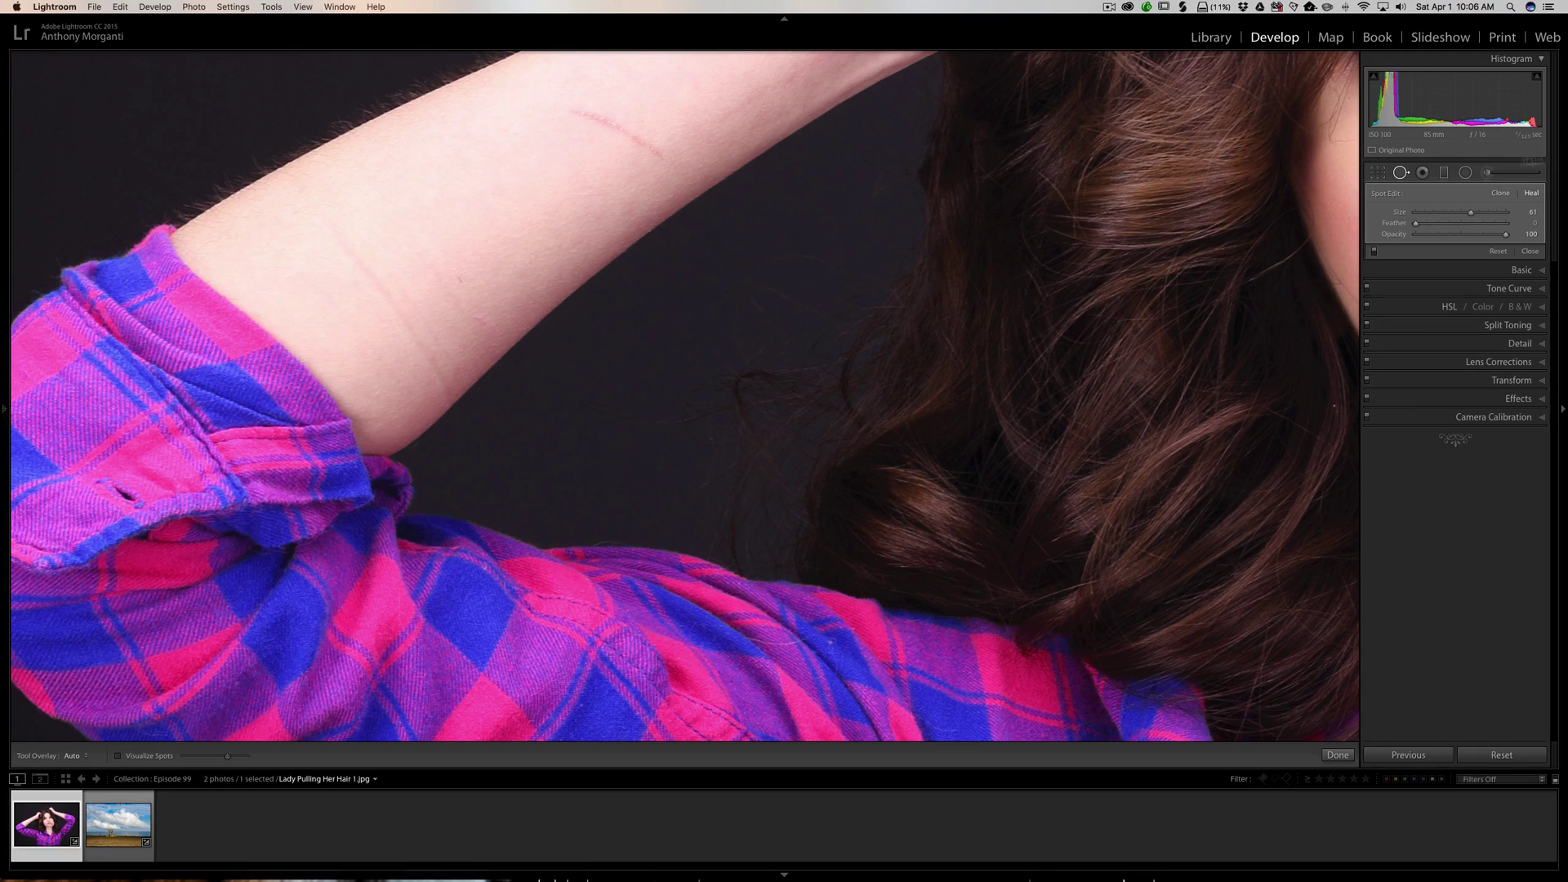
{"action": "left_click", "coordinate": [1501, 196]}
{"action": "left_click", "coordinate": [1531, 193]}
Step: Close Spot Removal, fit the whole portrait in view, and switch to _DSC3284.NEF
{"action": "left_click", "coordinate": [1400, 172]}
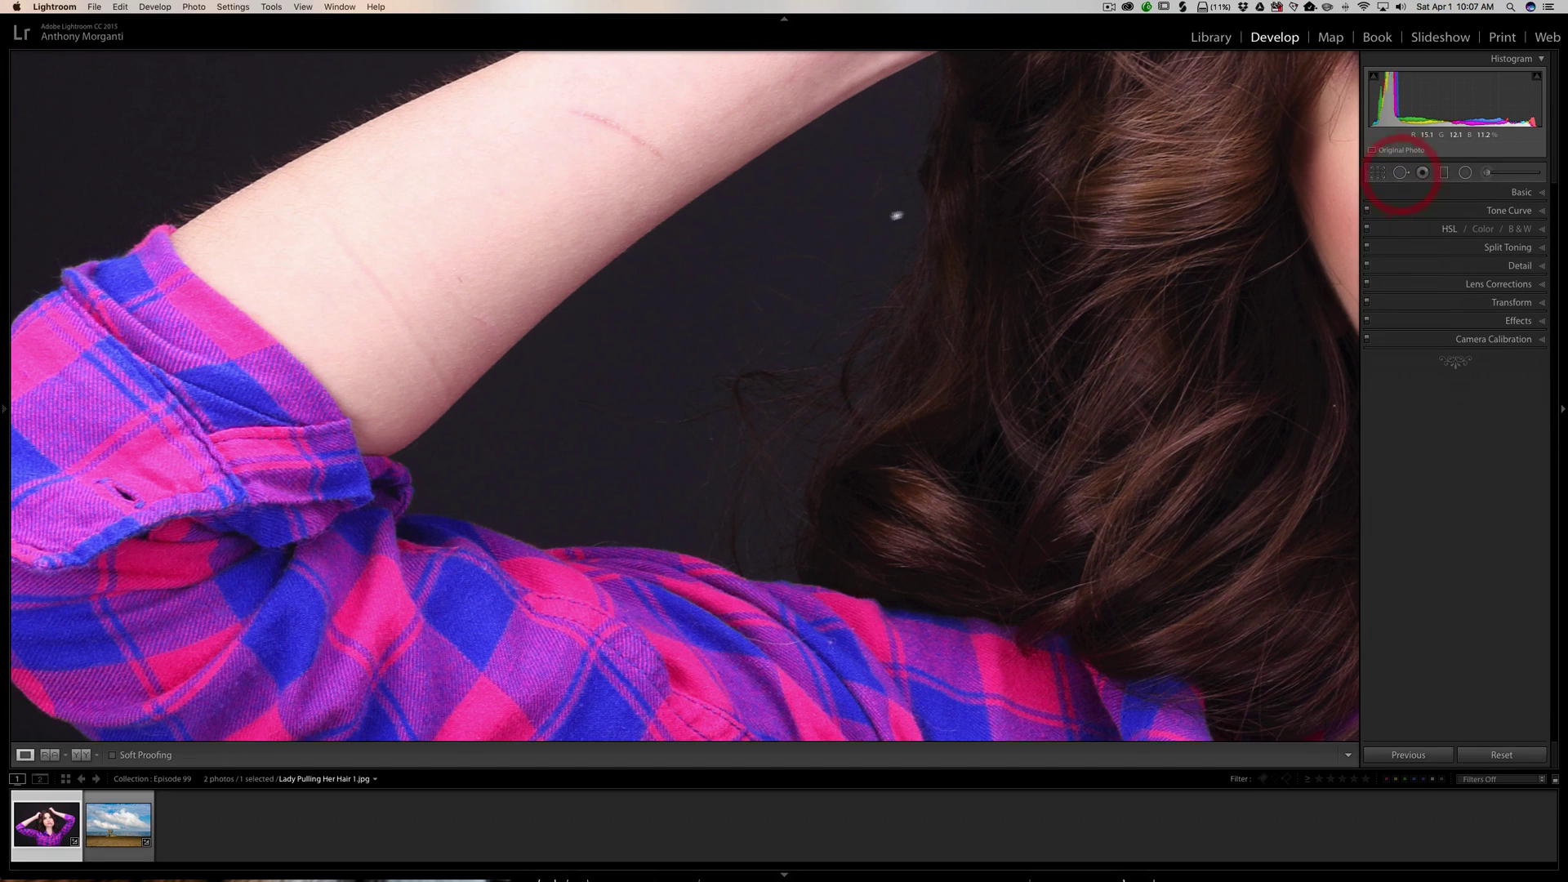
{"action": "left_click", "coordinate": [801, 263]}
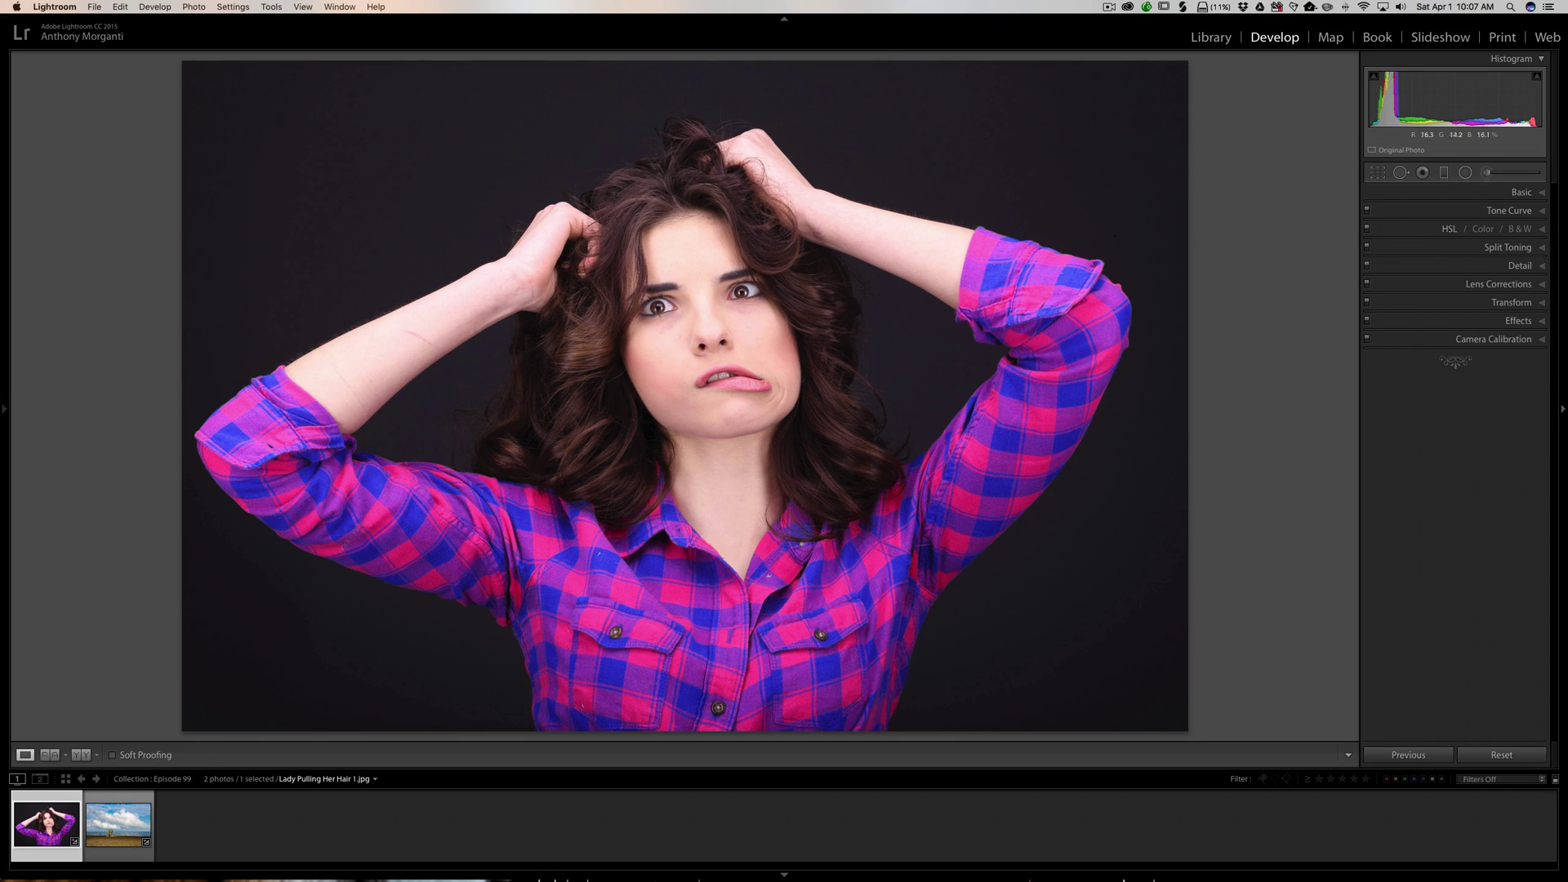
{"action": "left_click", "coordinate": [118, 823]}
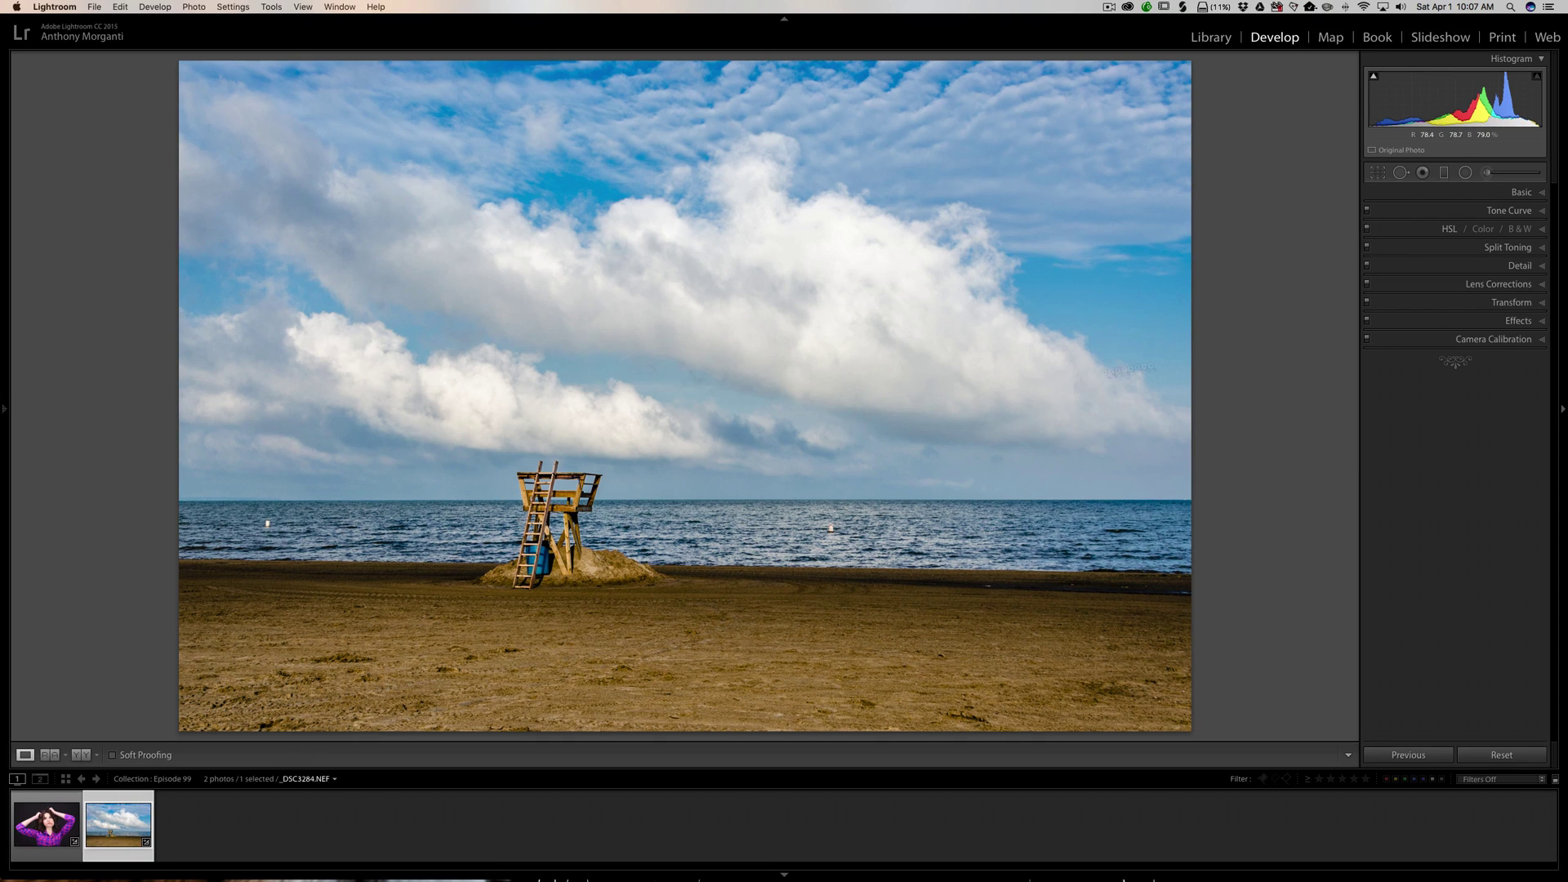
Step: Activate Spot Removal on the beach photo in Clone mode and enlarge the brush to about 96
{"action": "left_click", "coordinate": [1399, 174]}
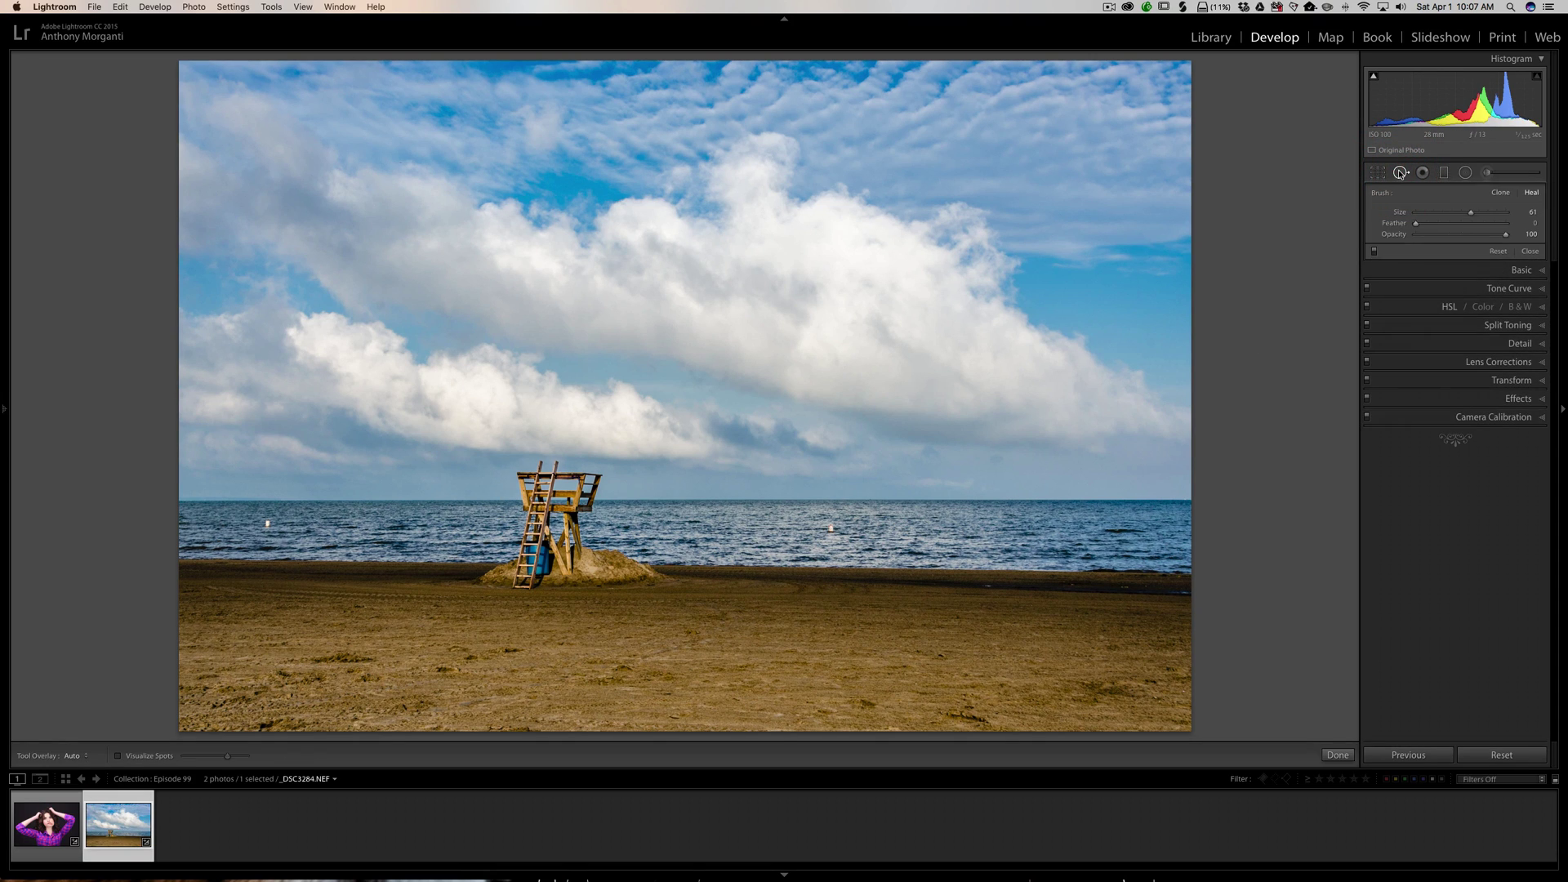
{"action": "left_click", "coordinate": [1499, 193]}
{"action": "key", "text": "bracketright"}
{"action": "key", "text": "bracketright"}
{"action": "key", "text": "bracketright"}
{"action": "key", "text": "bracketright"}
{"action": "key", "text": "bracketright"}
{"action": "key", "text": "bracketright"}
{"action": "key", "text": "bracketright"}
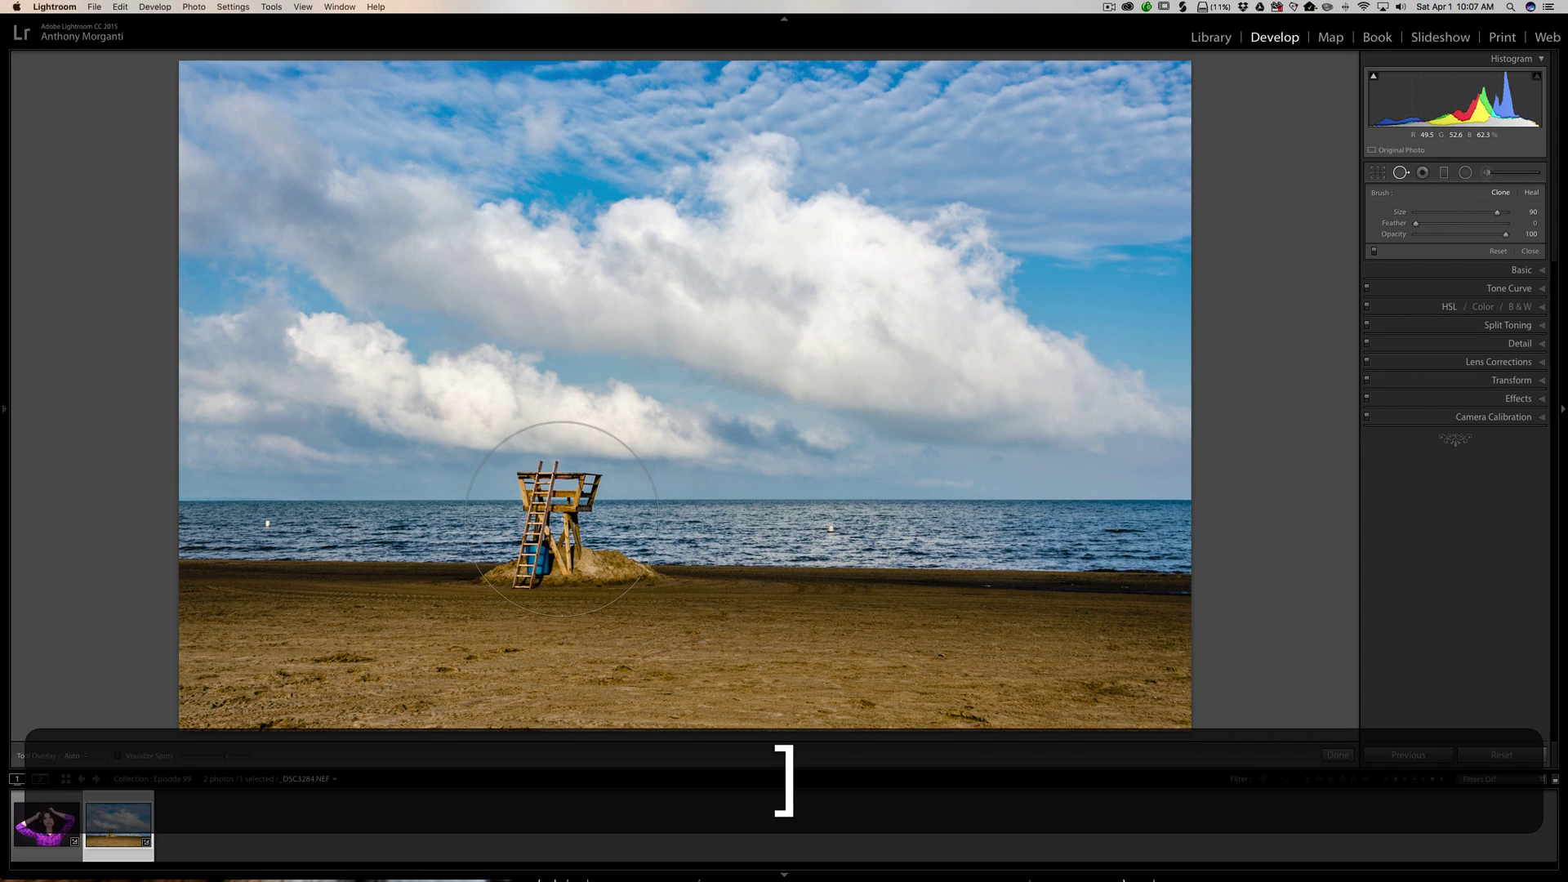
{"action": "key", "text": "bracketright"}
{"action": "key", "text": "bracketright"}
{"action": "key", "text": "bracketright"}
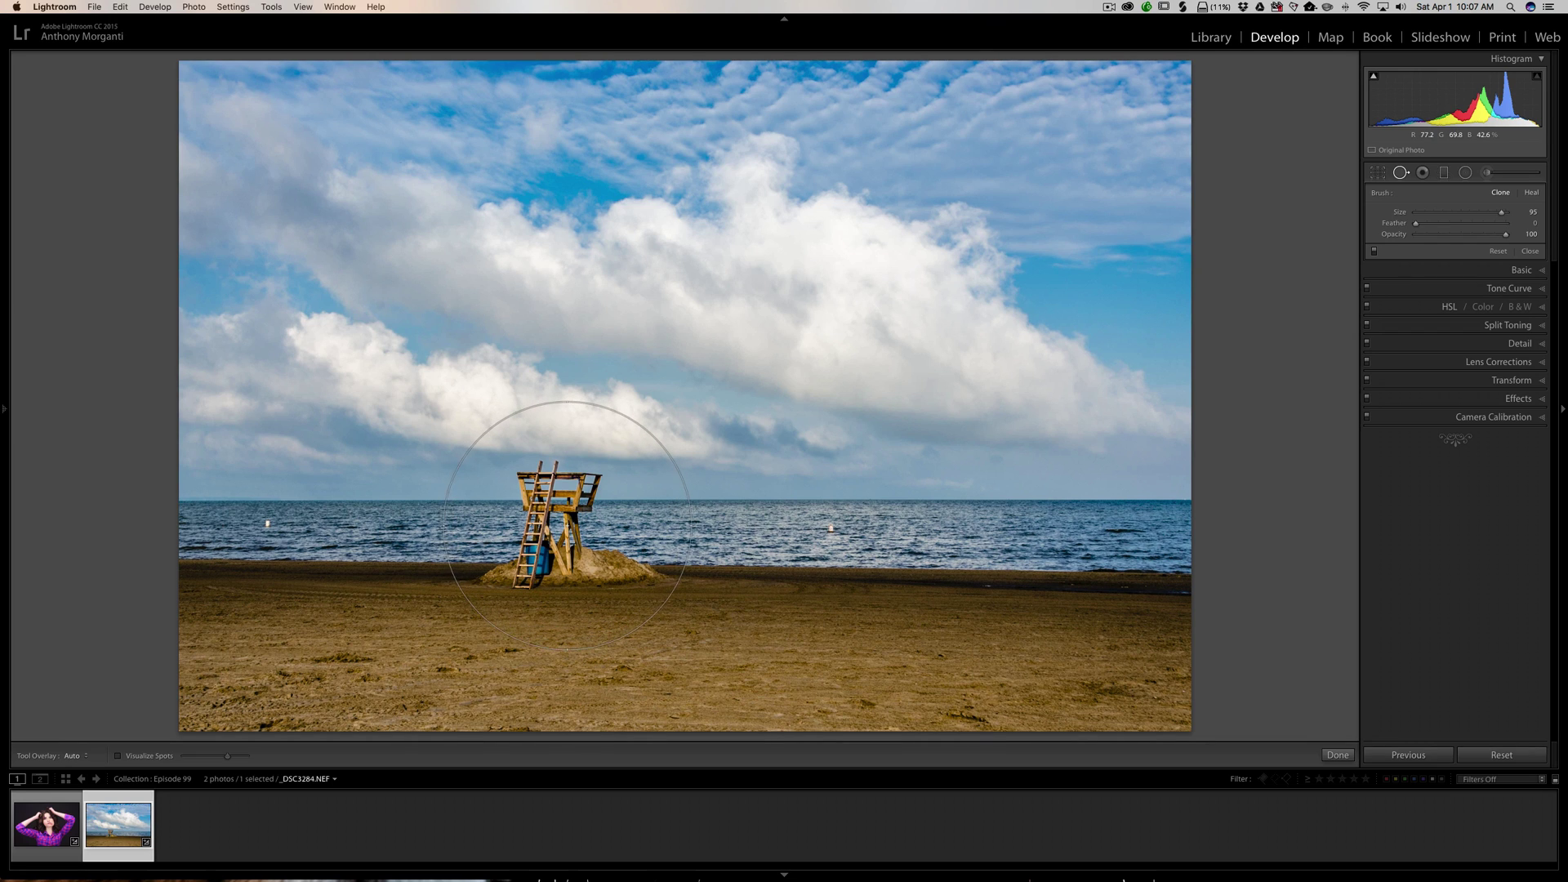
{"action": "key", "text": "bracketright"}
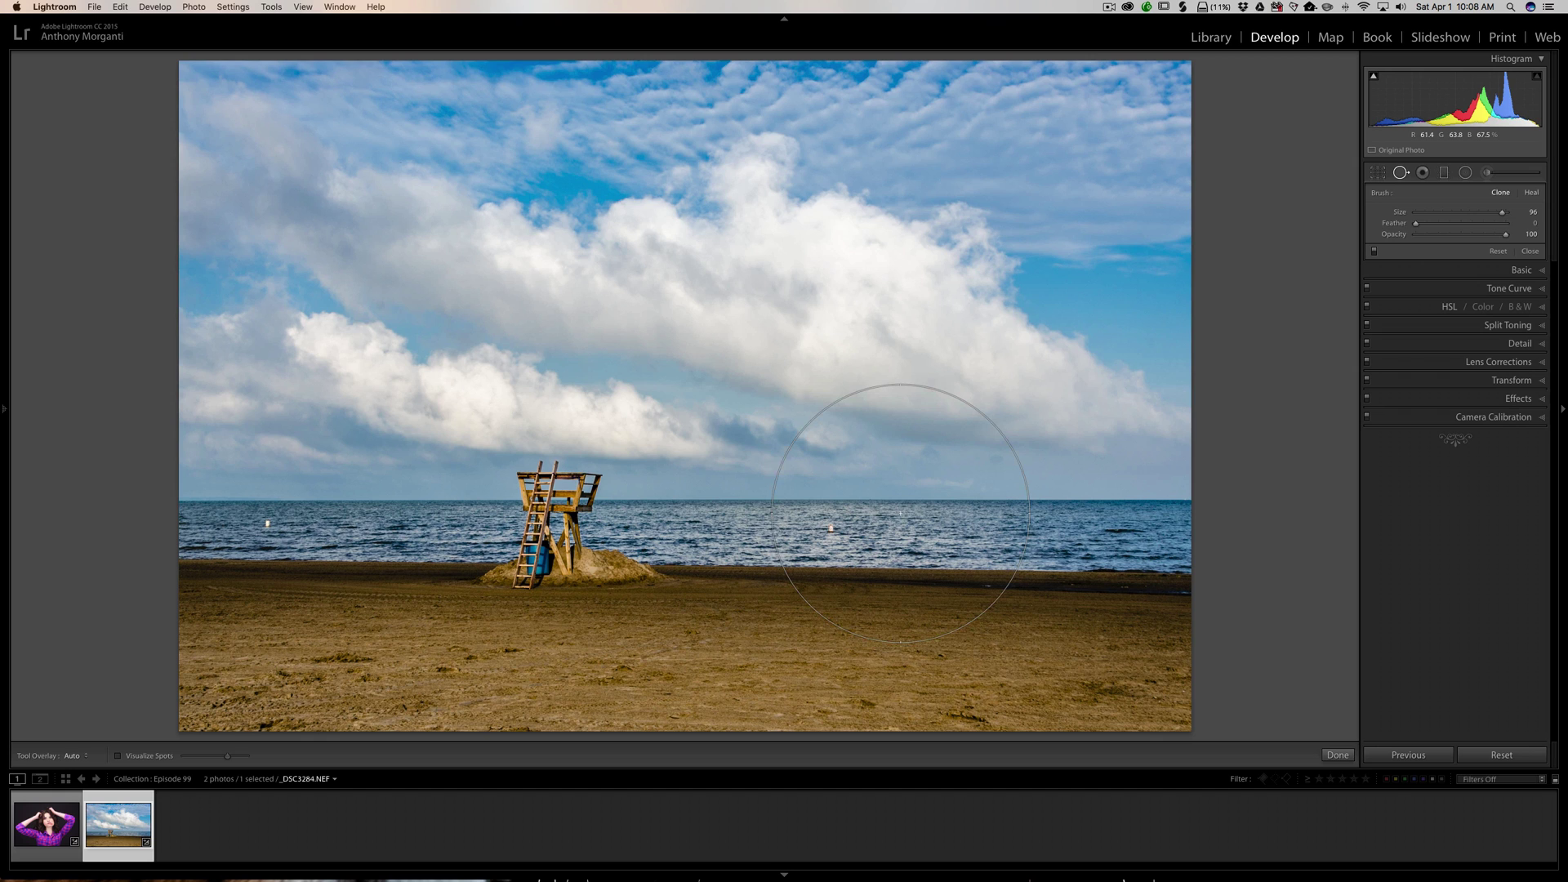
Step: Clone the lifeguard stand onto the beach to its right with the copy feathered to 90
{"action": "left_click_drag", "start_coordinate": [901, 513], "coordinate": [560, 517]}
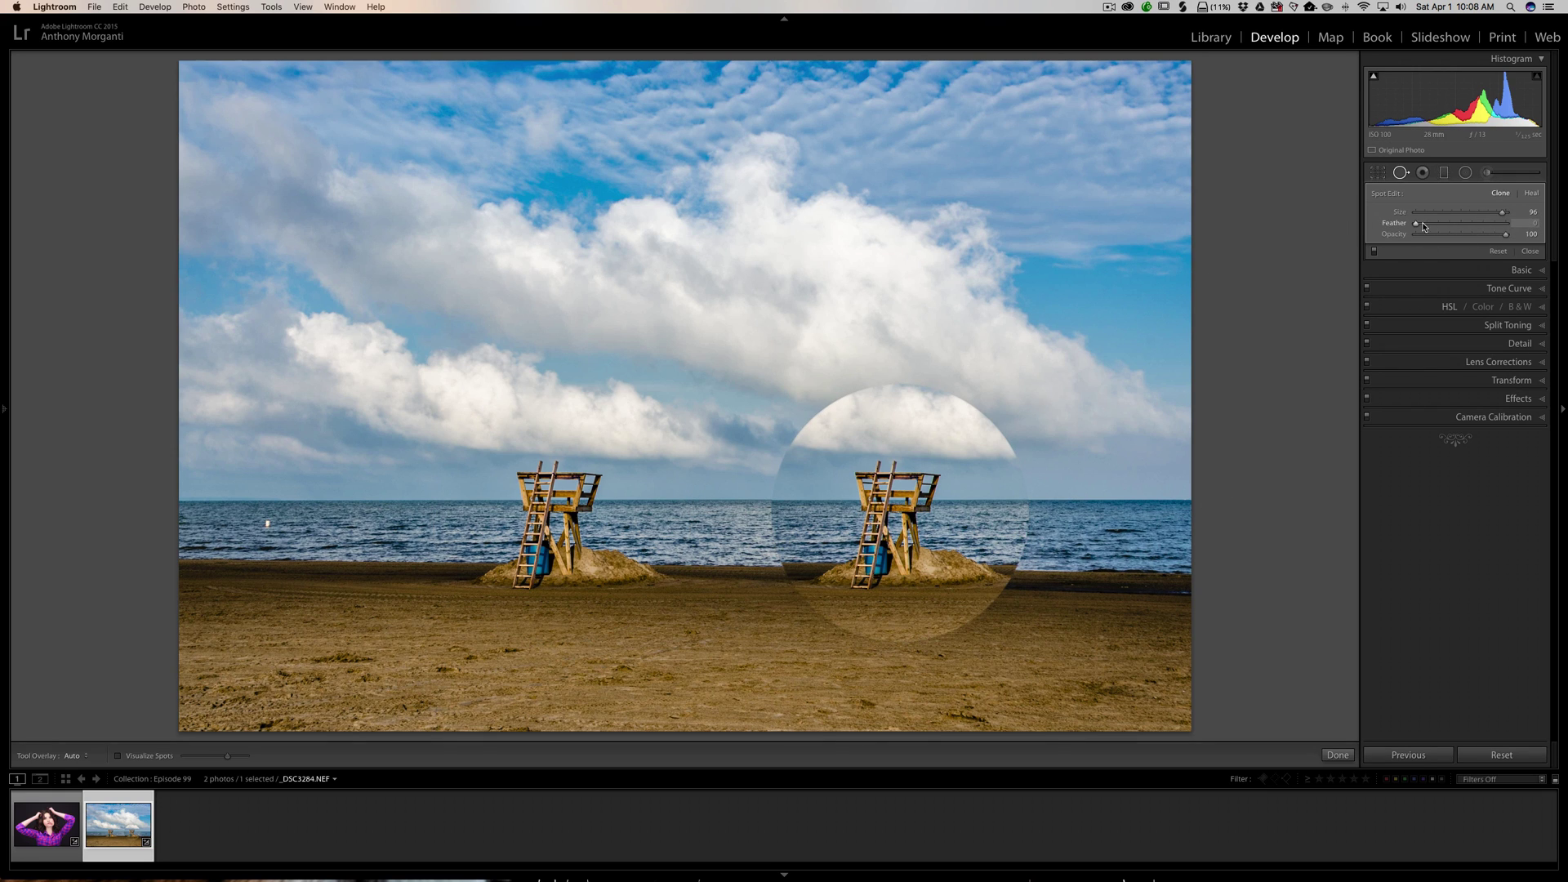
{"action": "left_click_drag", "start_coordinate": [1416, 223], "coordinate": [1495, 229]}
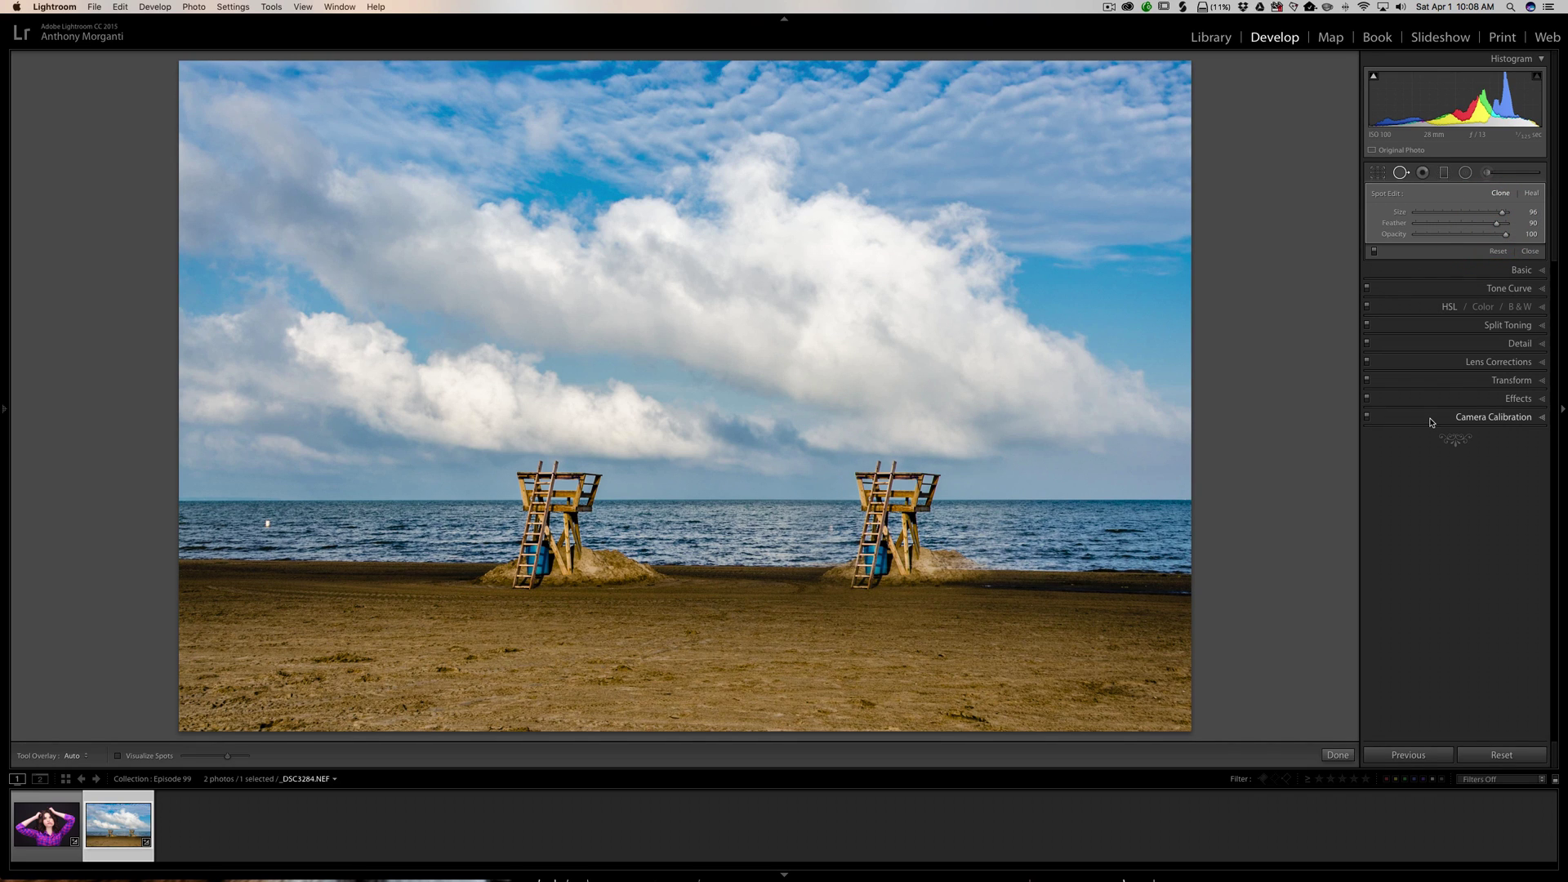